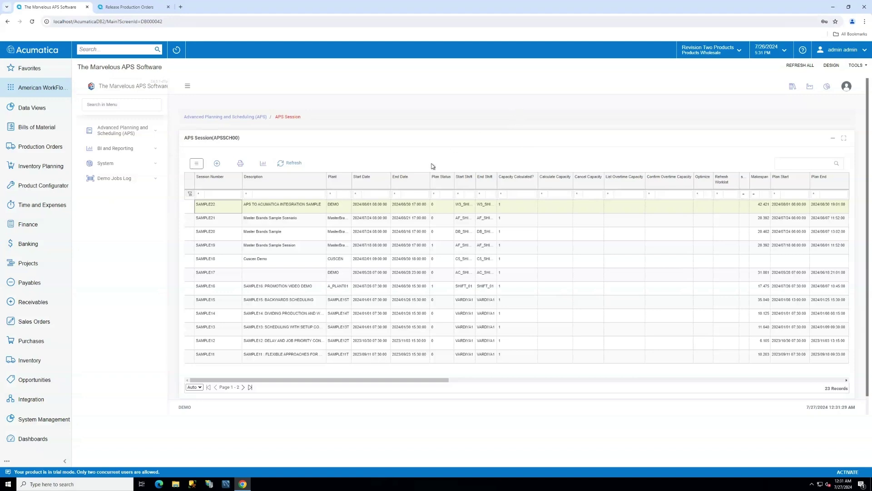
Open the Master Brands Sample Scenario session (SAMPLE21) and examine the job details in its Gantt schedule.
click(301, 222)
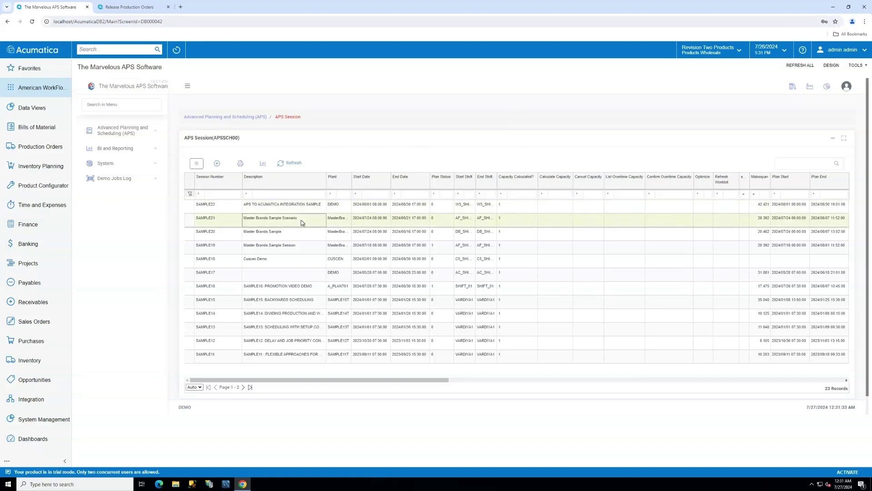
double_click(301, 210)
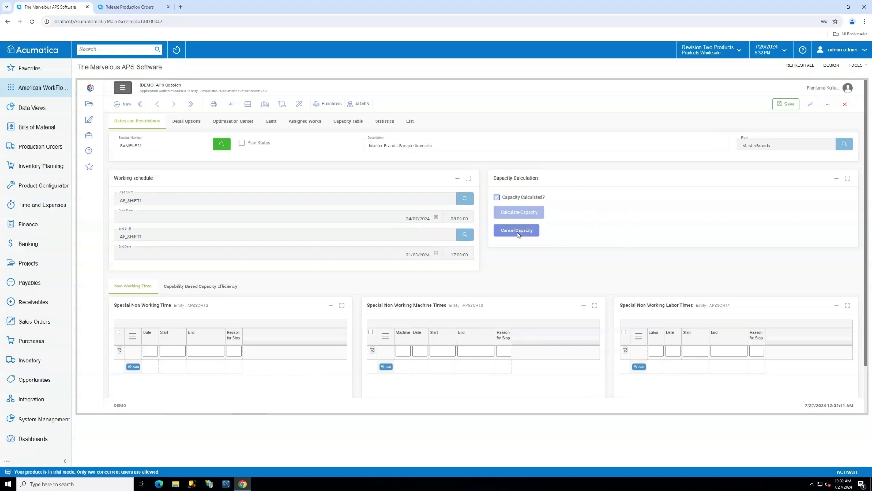
click(503, 228)
click(275, 125)
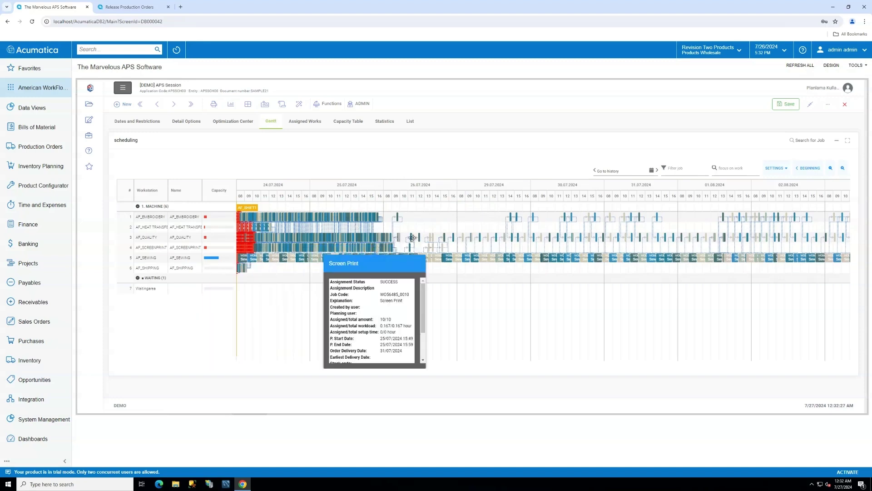
mouse_move(412, 240)
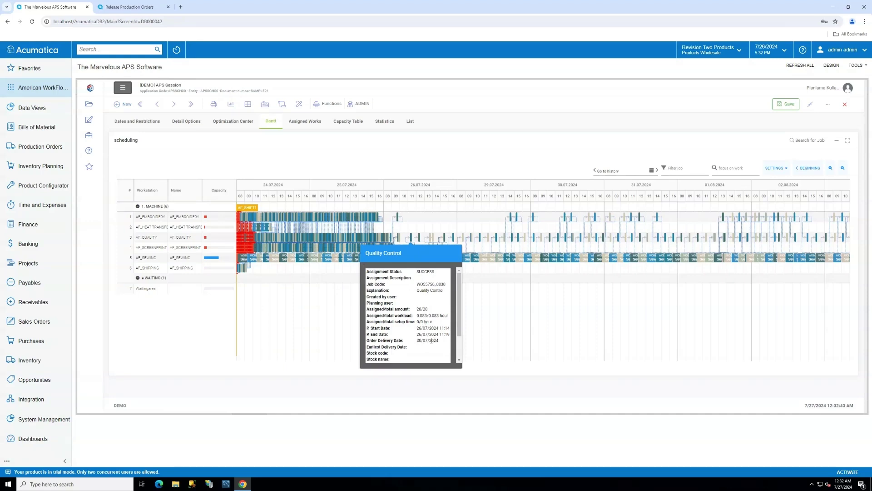
Unlock the Gantt chart for editing and try to move the AF_EMBROIDERY job on 26.07.2024.
click(779, 169)
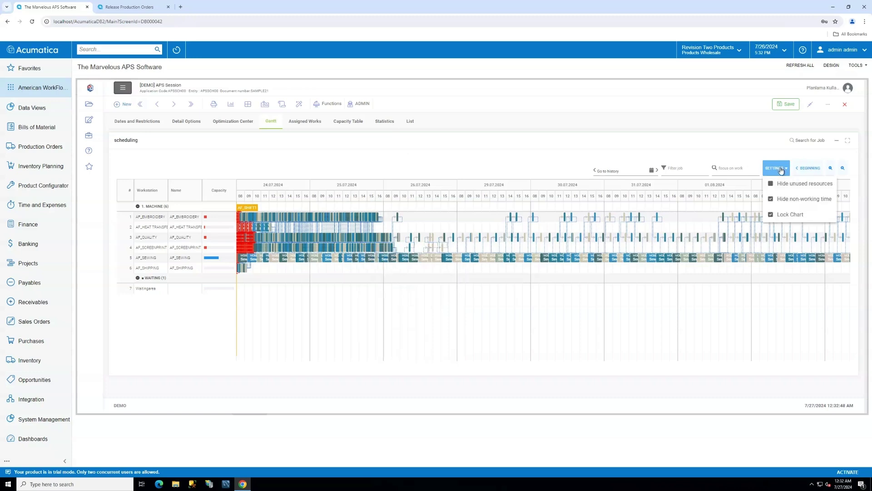
click(783, 217)
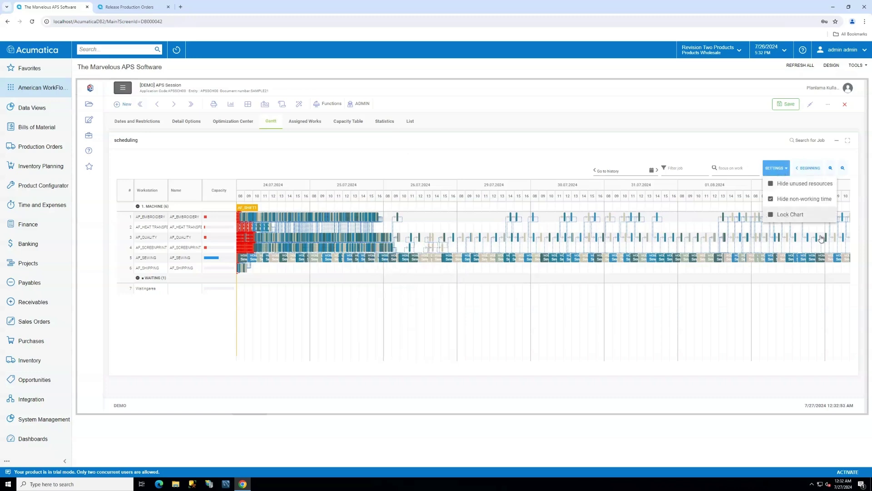
click(397, 217)
mouse_move(397, 217)
mouse_down()
mouse_move(435, 219)
mouse_move(398, 216)
mouse_up()
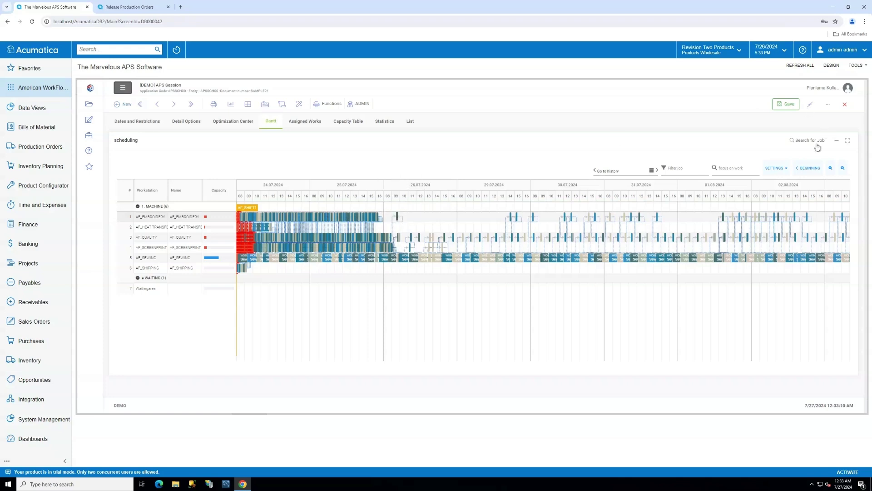
click(781, 169)
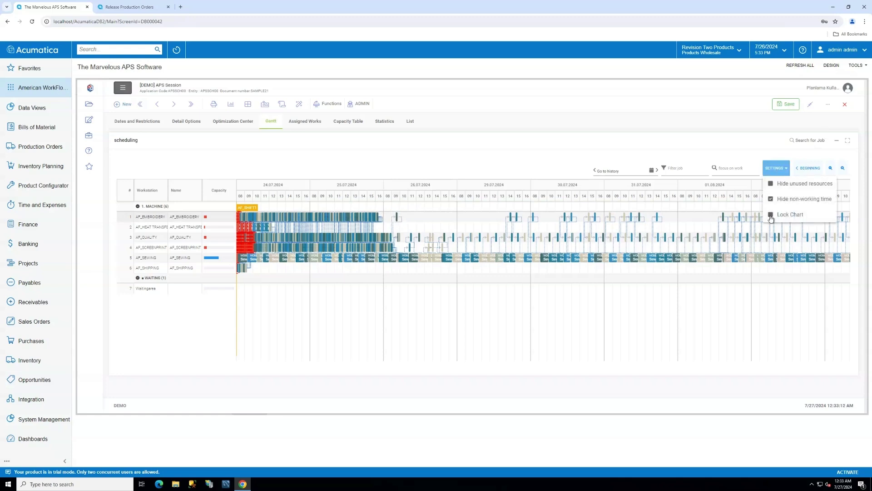
click(489, 145)
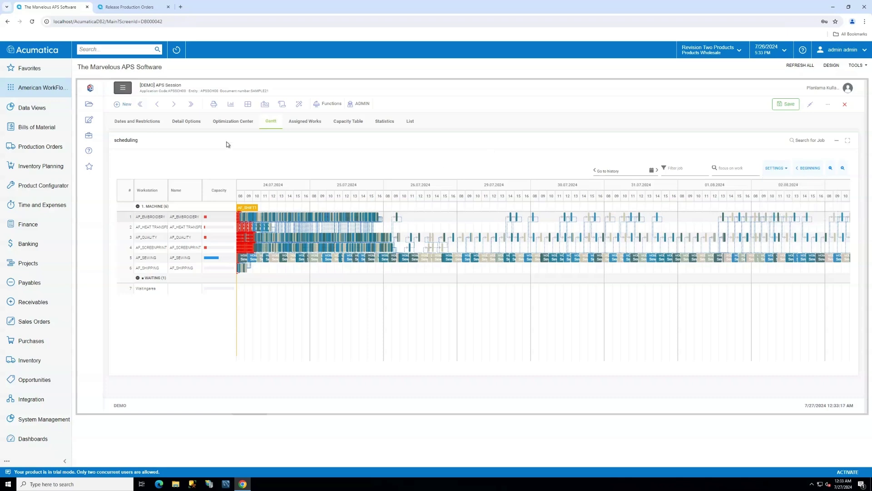
View the General Capacity Report for the session and close it again.
click(215, 106)
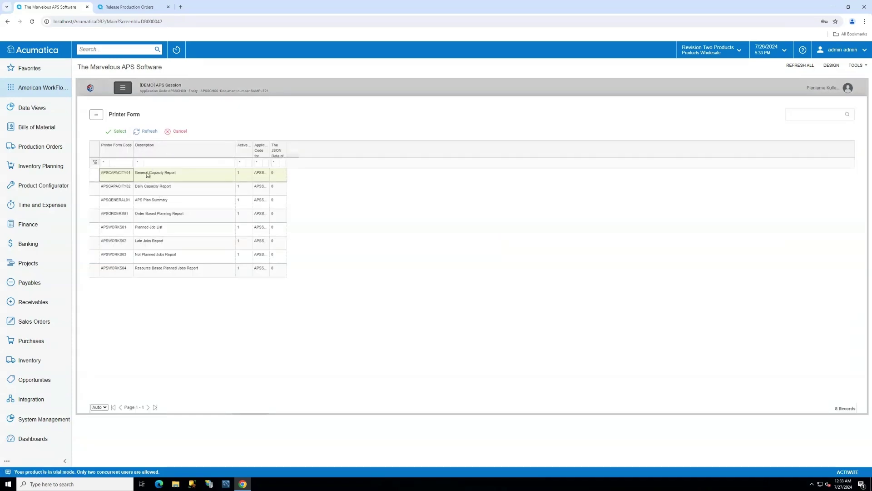
click(164, 175)
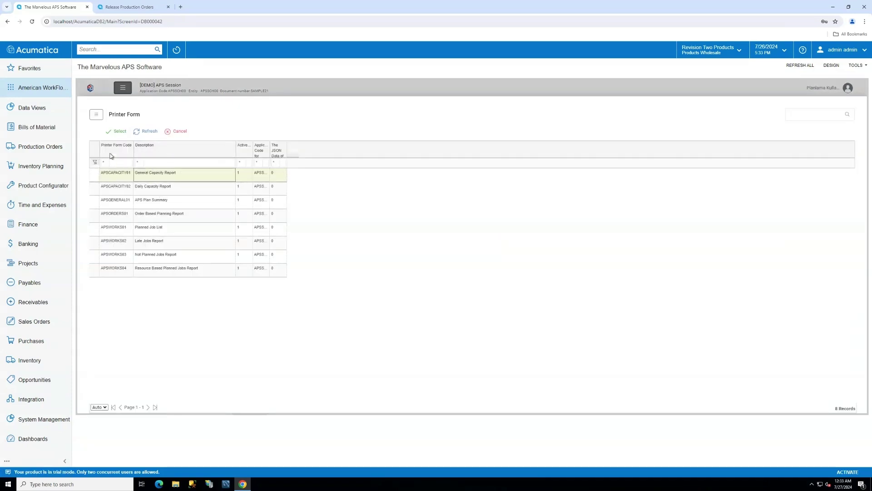
double_click(163, 173)
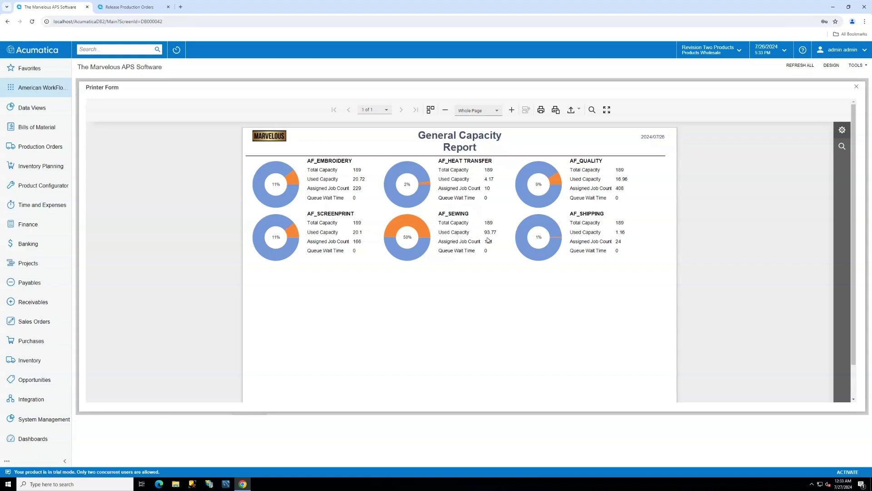
click(857, 89)
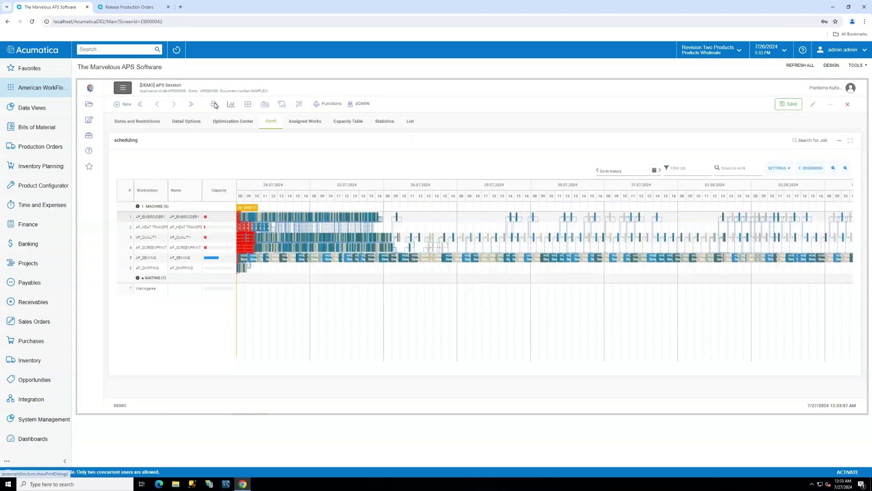
Review the APS Plan Summary report down to its resource usage table, and close the report.
click(214, 105)
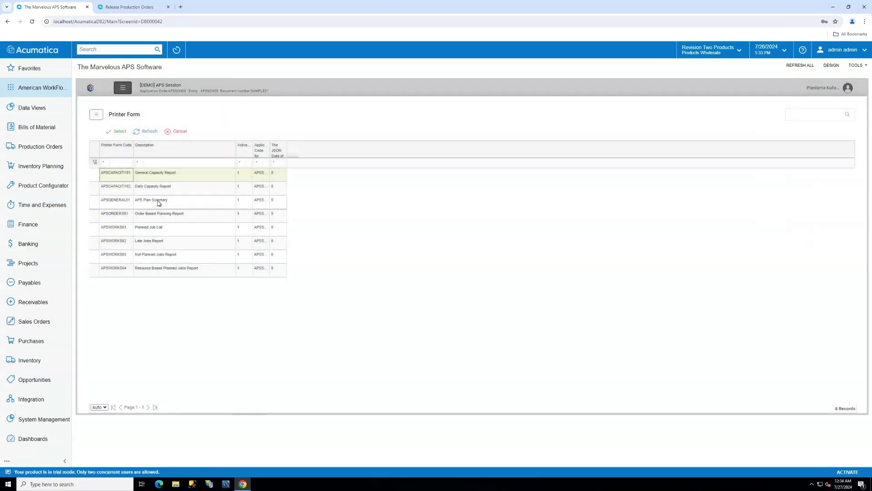
click(159, 204)
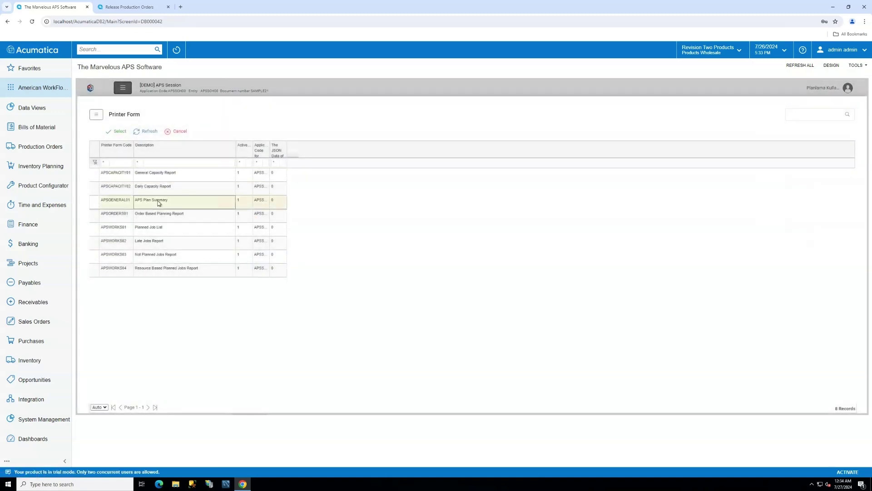
double_click(159, 203)
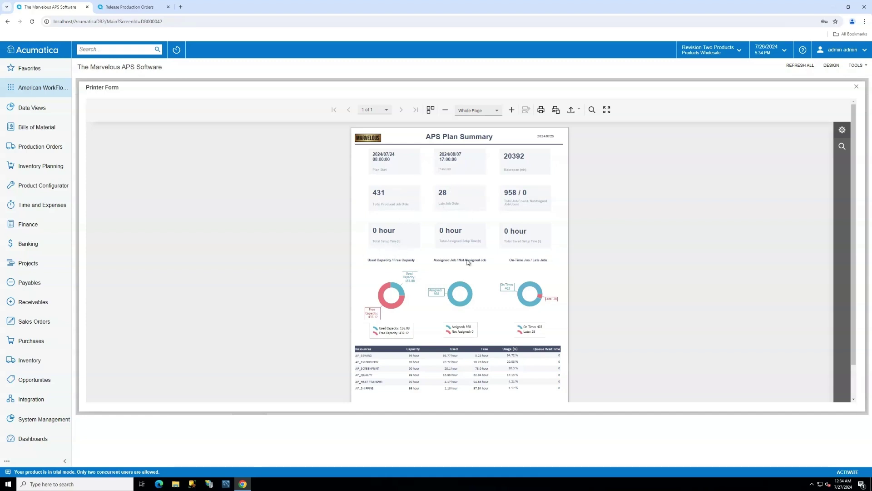
scroll(467, 261, down, 1)
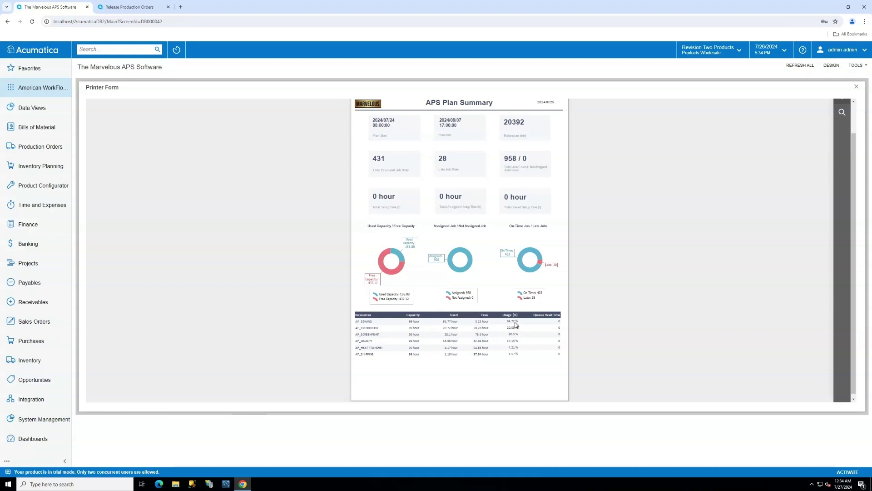
click(855, 88)
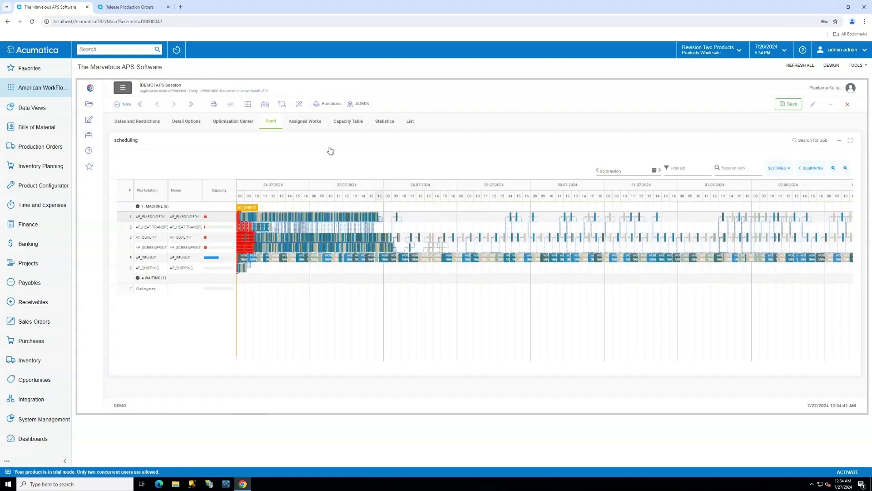
Widen the Business Group No column in the assigned works list and group the jobs by Result Category.
click(311, 123)
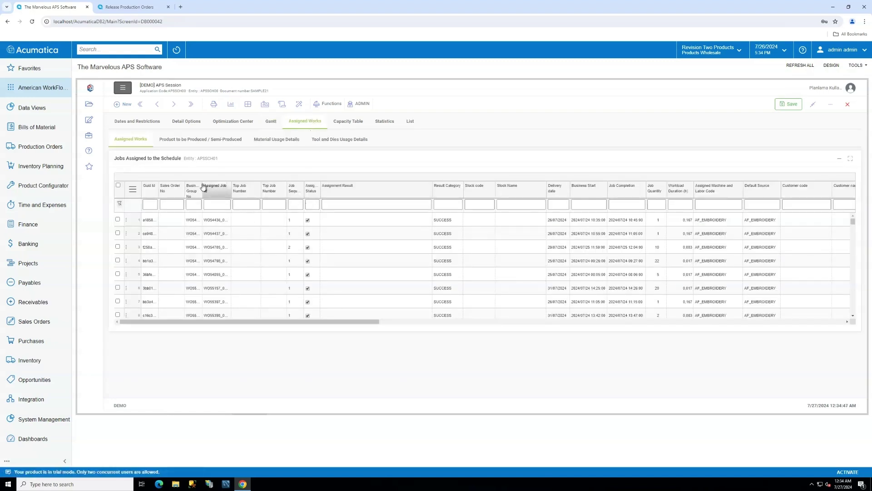
drag(236, 186, 235, 185)
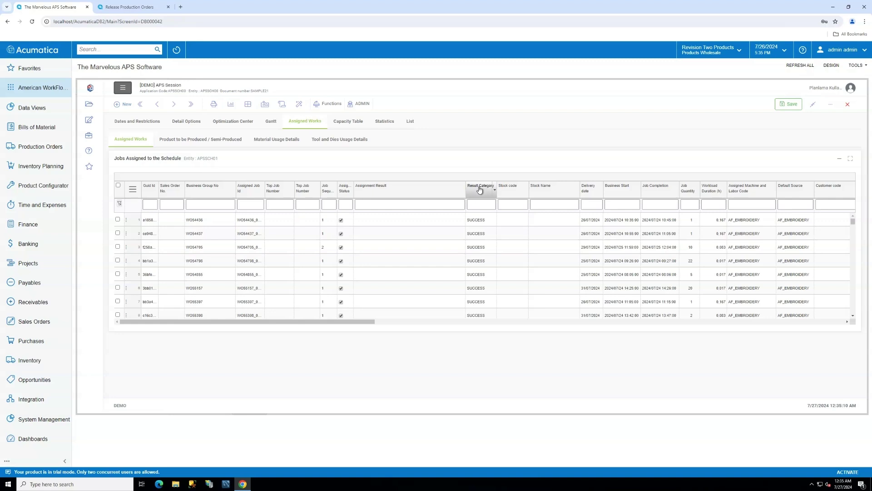
drag(480, 187, 159, 178)
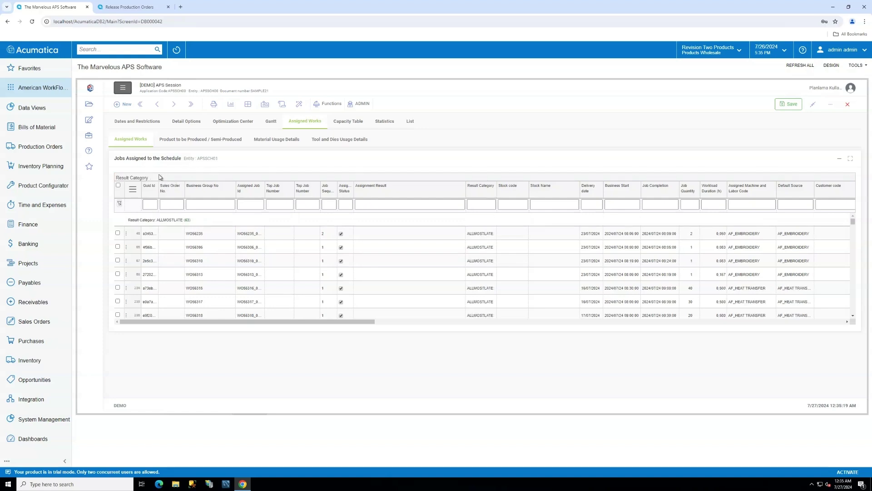
Collapse the result category groups and expand the ALLMOSTLATE group to examine its delivery dates and job times.
click(125, 220)
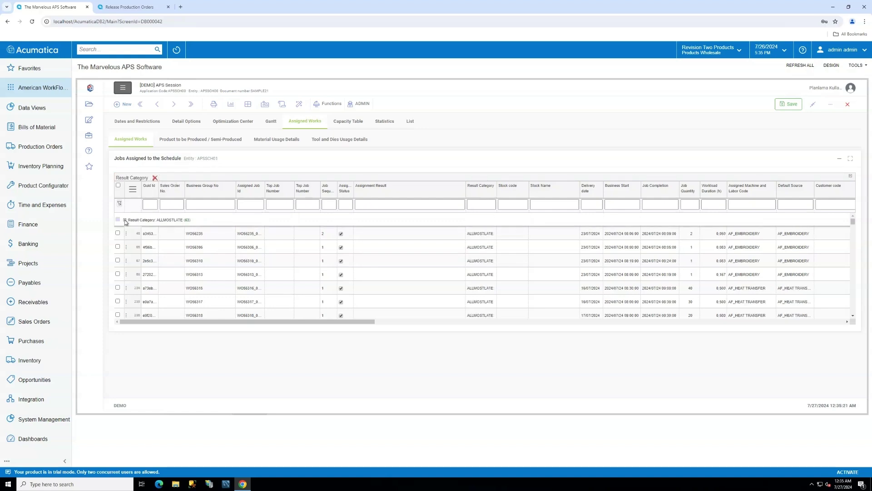
click(125, 234)
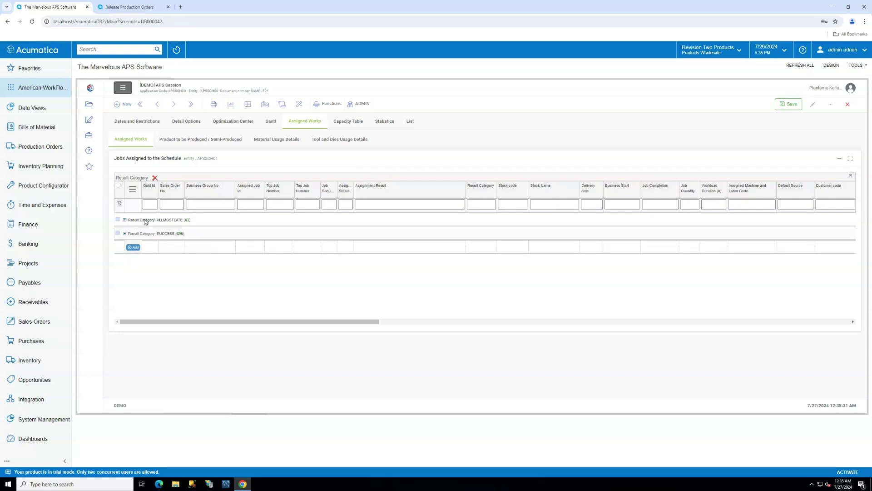
click(125, 220)
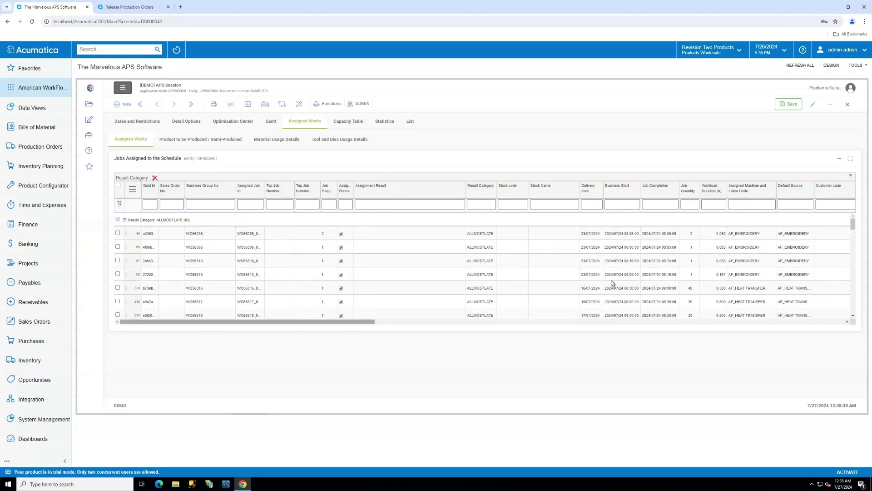
scroll(130, 214, down, 1)
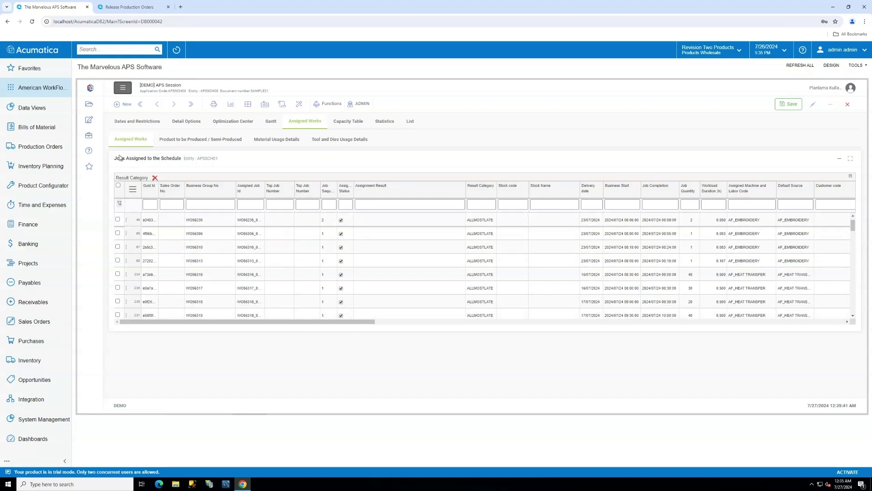
Look at the red jobs at the start of the Gantt chart and close the session.
click(271, 123)
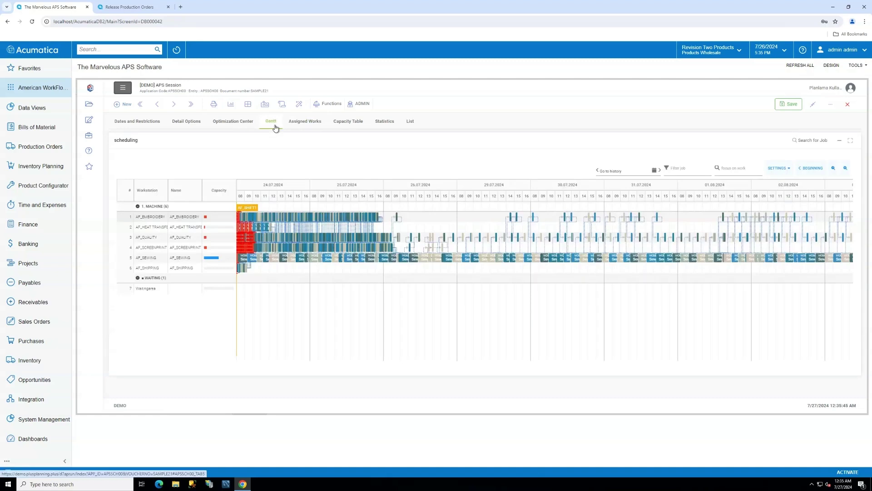
click(251, 245)
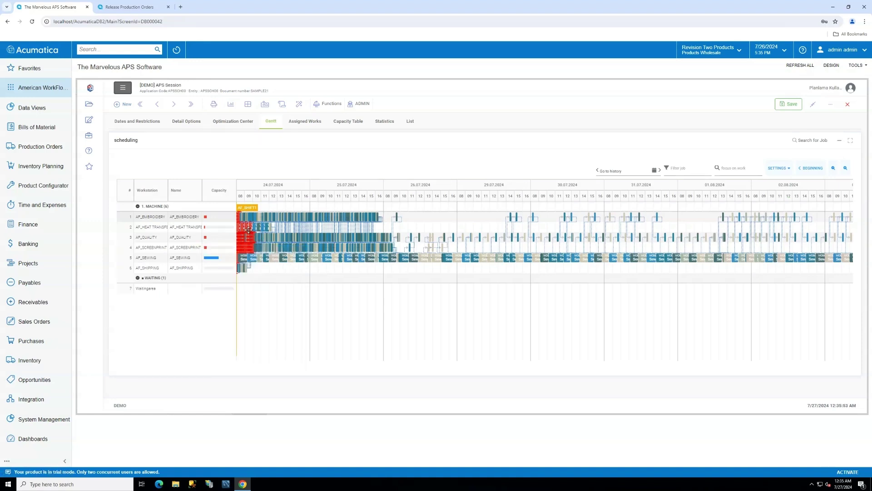
click(847, 106)
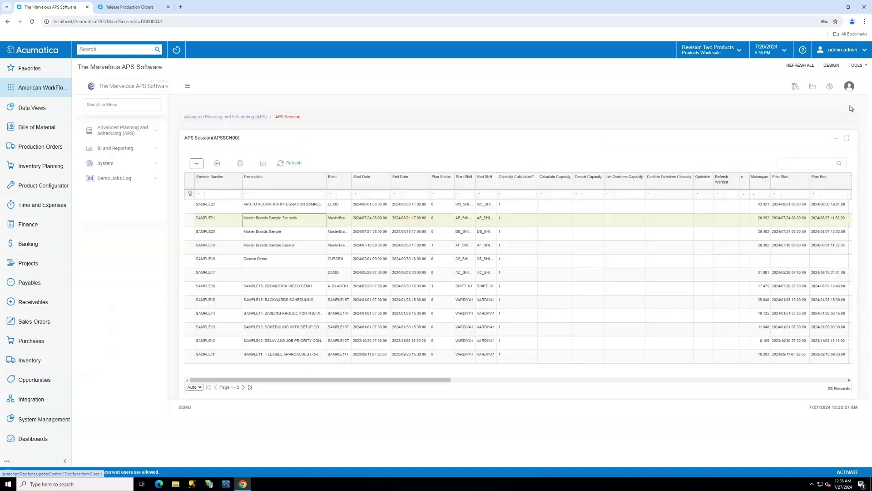
In the MasterBrands Bottleneck schedule, add embroidery job WO56419_0020 to the AF_EMBROIDERY work center at the best time by duedate.
click(153, 134)
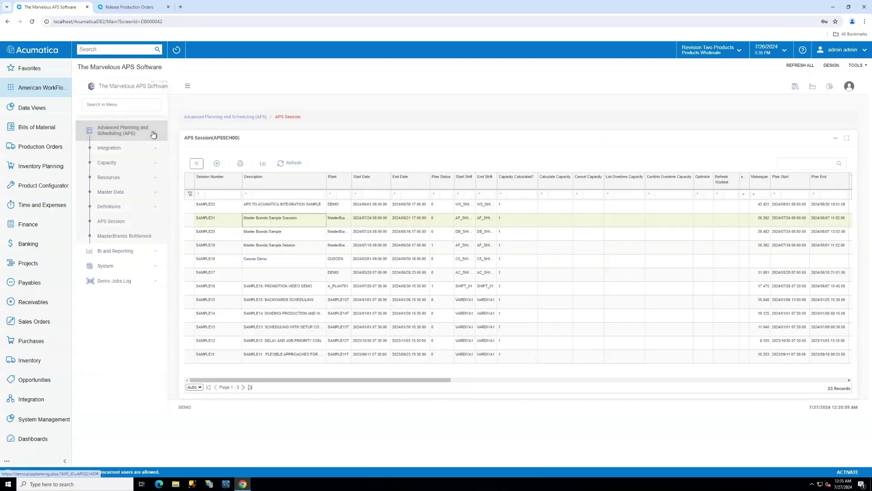
click(139, 238)
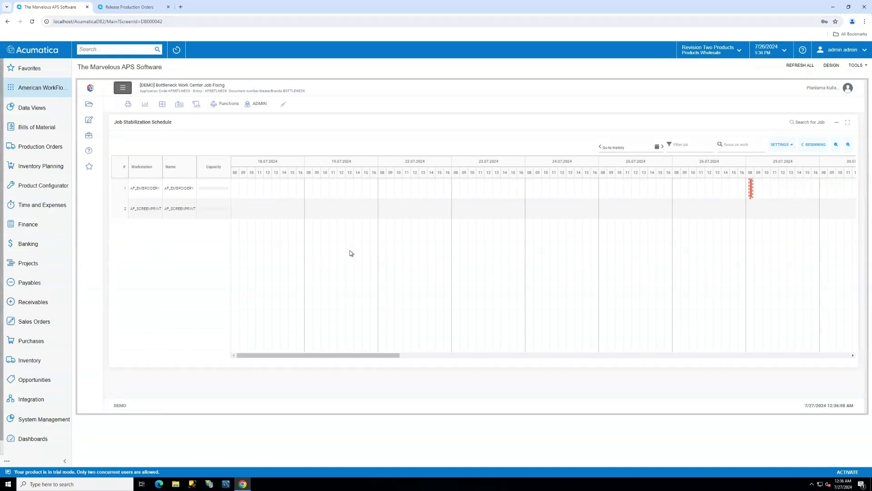
double_click(234, 187)
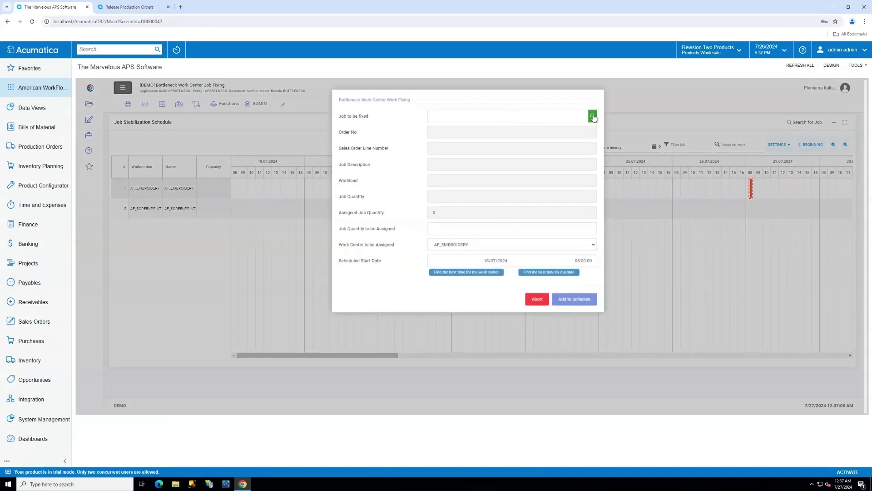
click(593, 116)
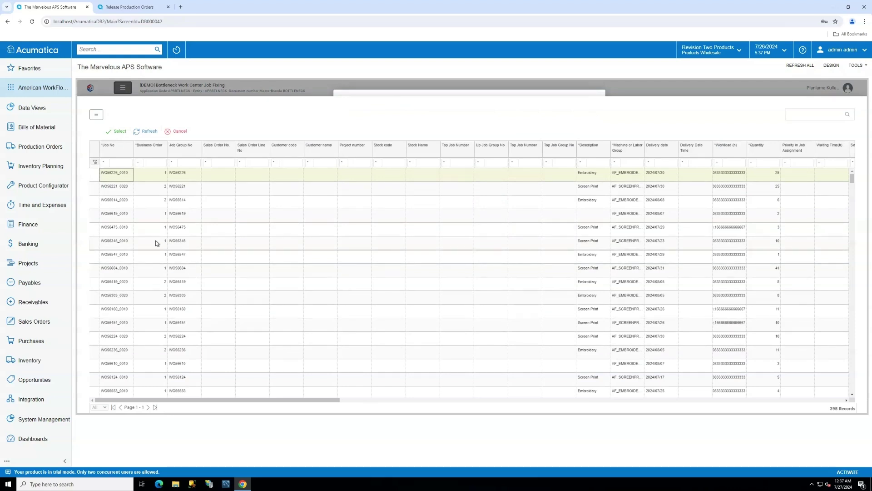
double_click(179, 284)
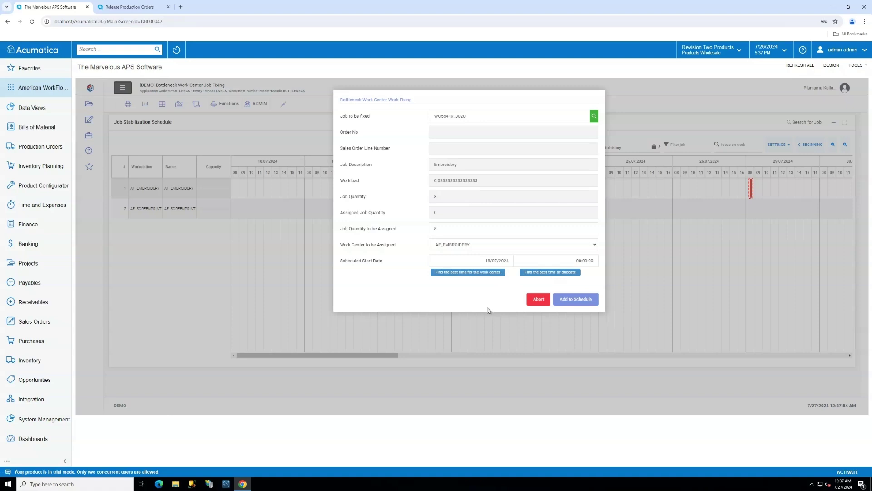
click(548, 273)
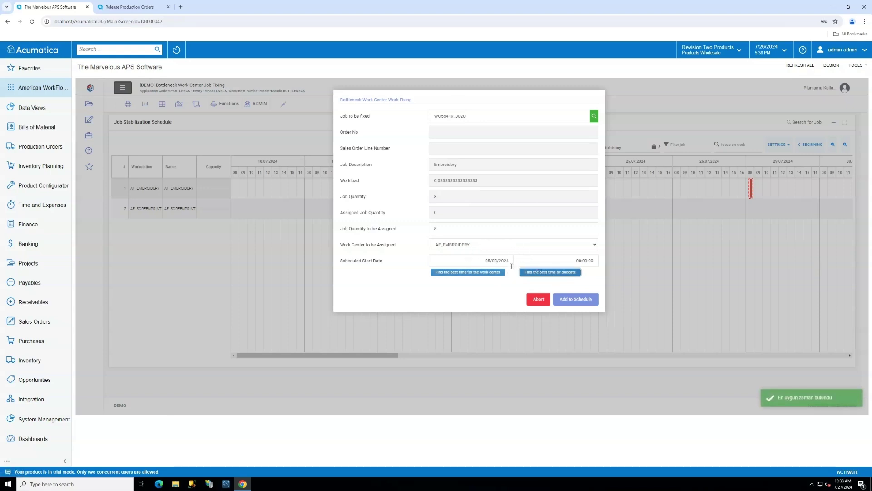
click(576, 299)
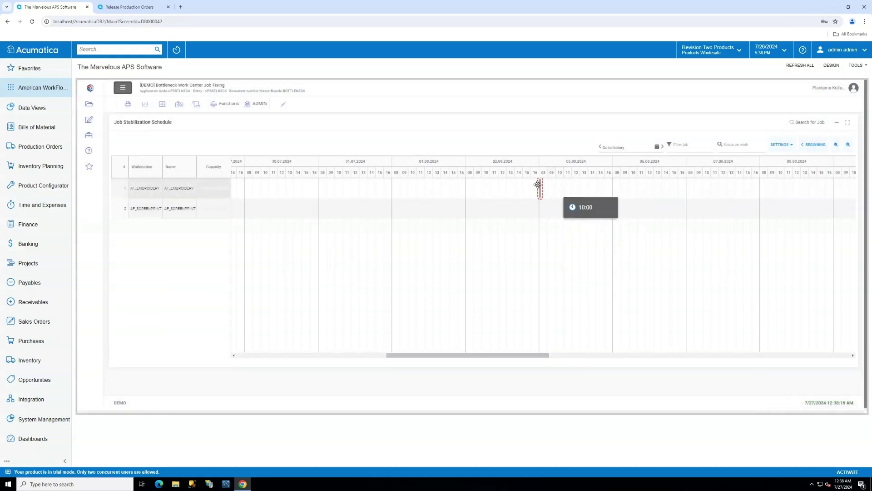
Check the chart's lock setting and move the embroidery job on AF_EMBROIDERY to about 15:00 on 05.08.2024.
mouse_move(541, 189)
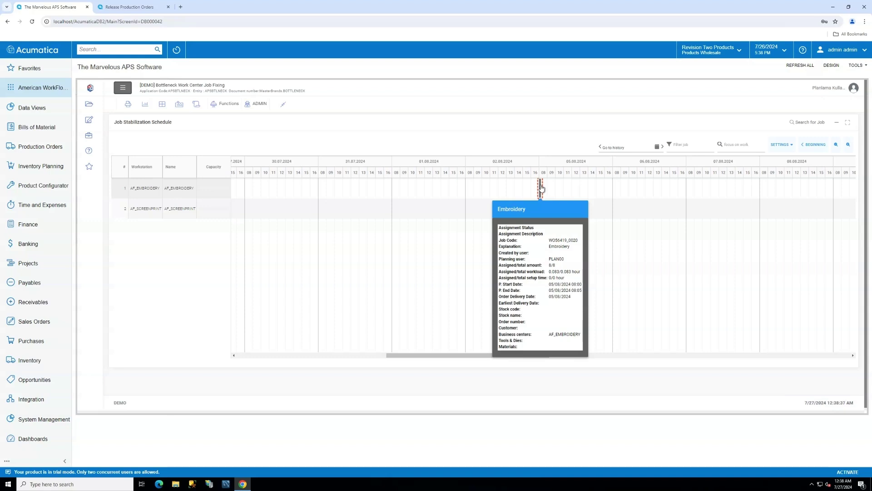
click(778, 149)
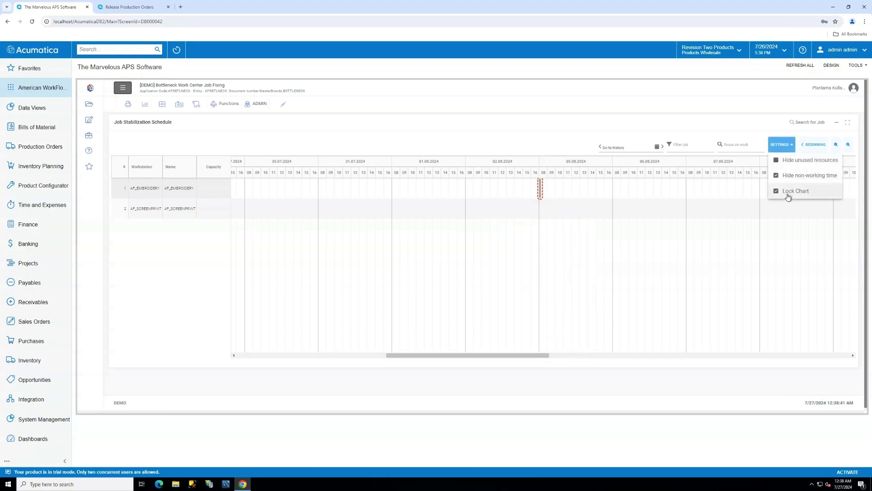
click(613, 125)
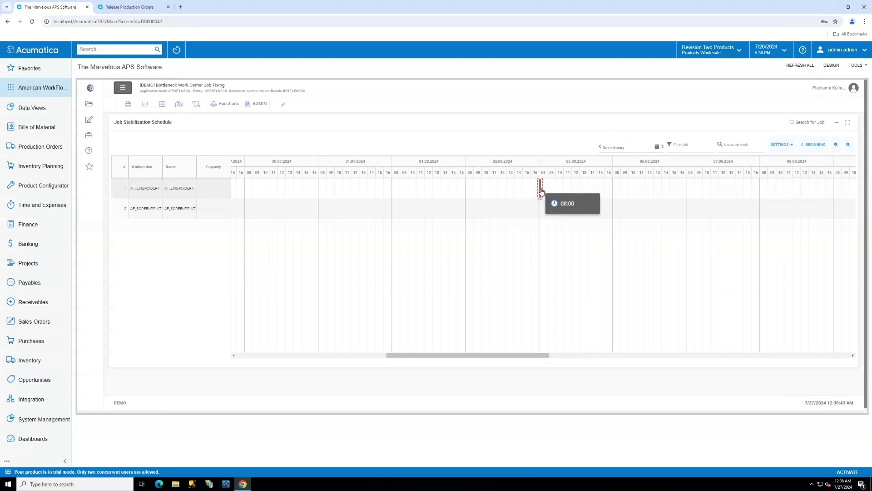
drag(544, 202, 600, 189)
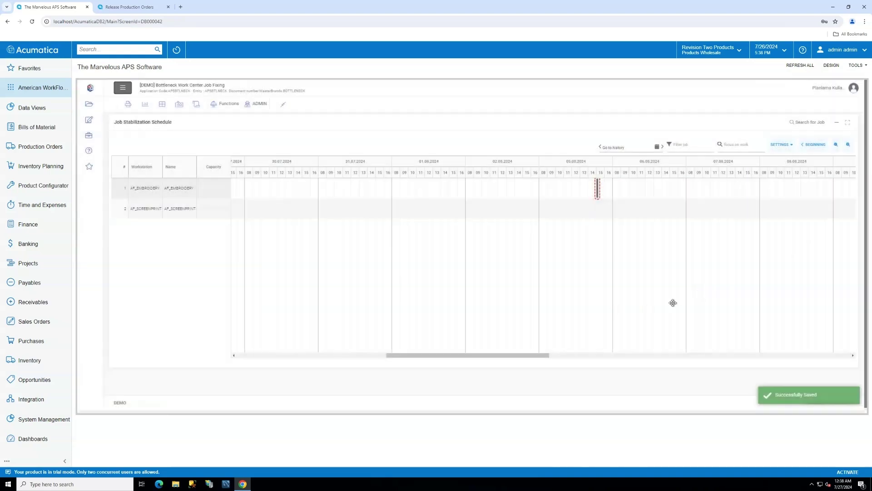
click(608, 151)
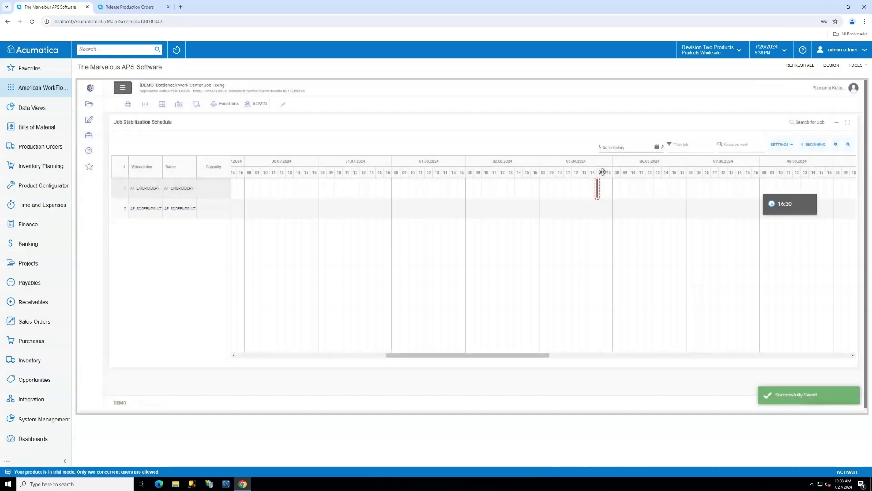
mouse_move(599, 188)
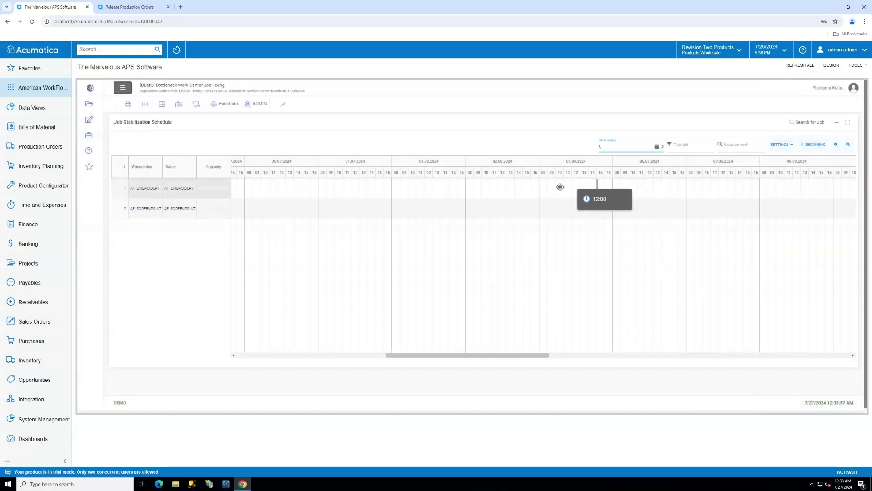
Open the APS TO ACUMATICA INTEGRATION SAMPLE session (SAMPLE22) and review its Gantt chart and assigned works.
click(91, 89)
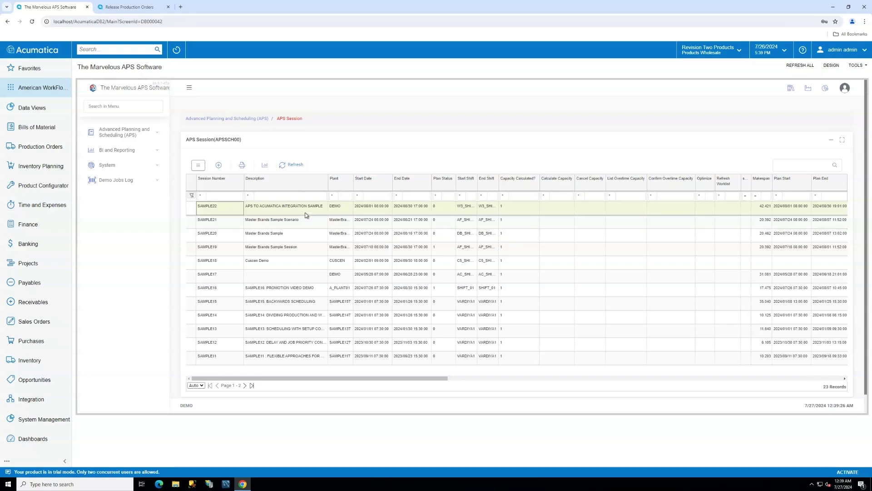
double_click(317, 207)
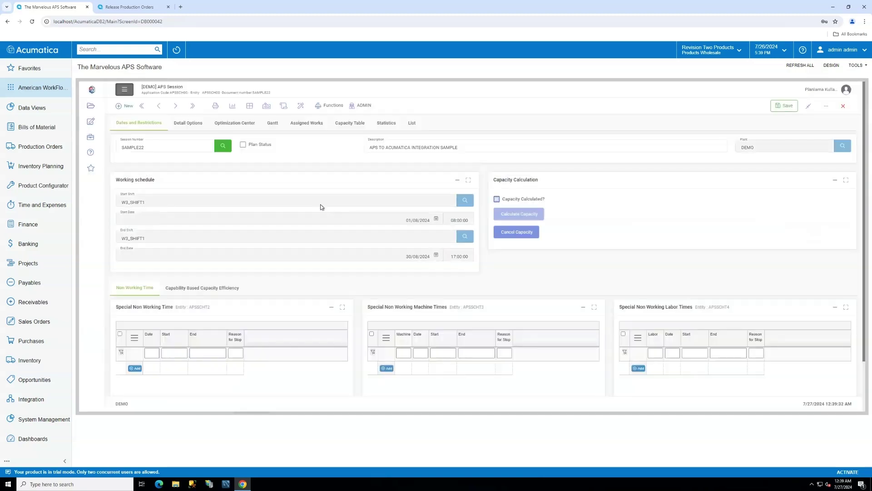
click(273, 124)
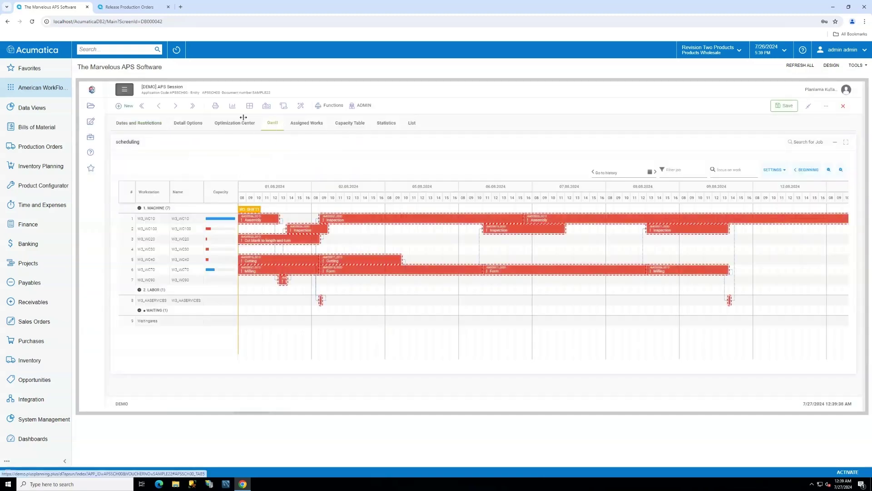
click(306, 124)
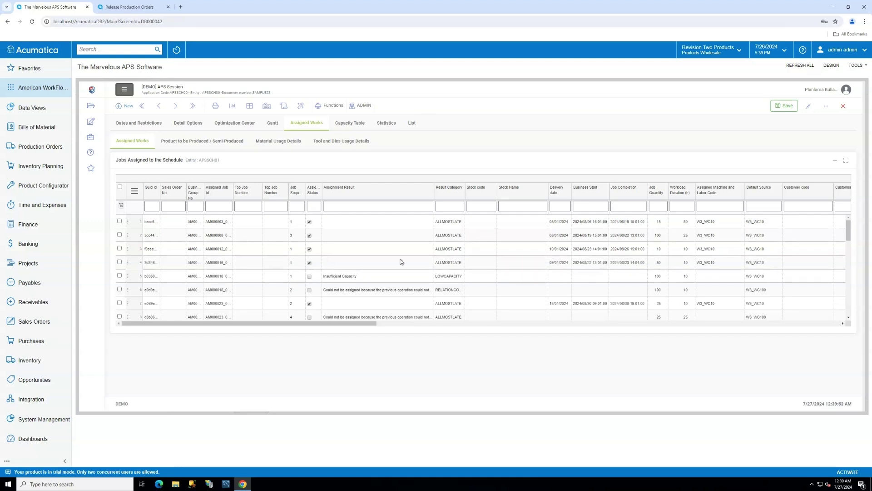
Open the 50-unit MGPCB production order from Release Production Orders and widen its window to view the scheduling dates.
click(128, 8)
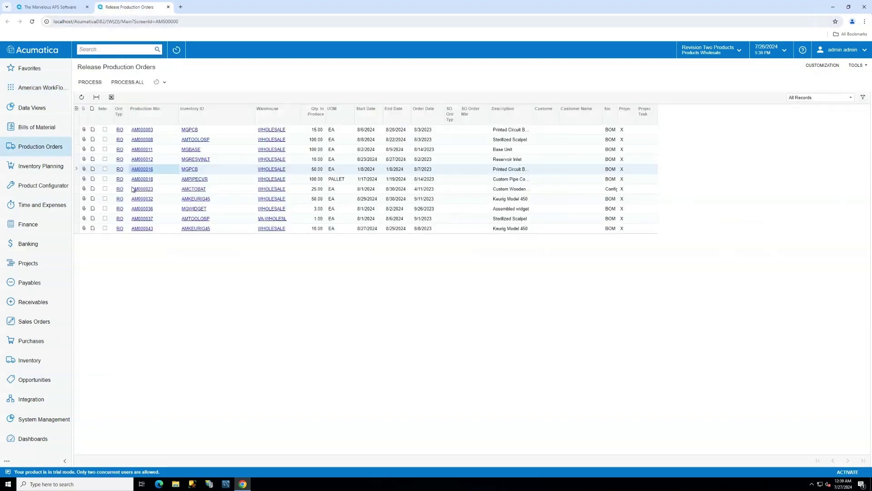
click(140, 170)
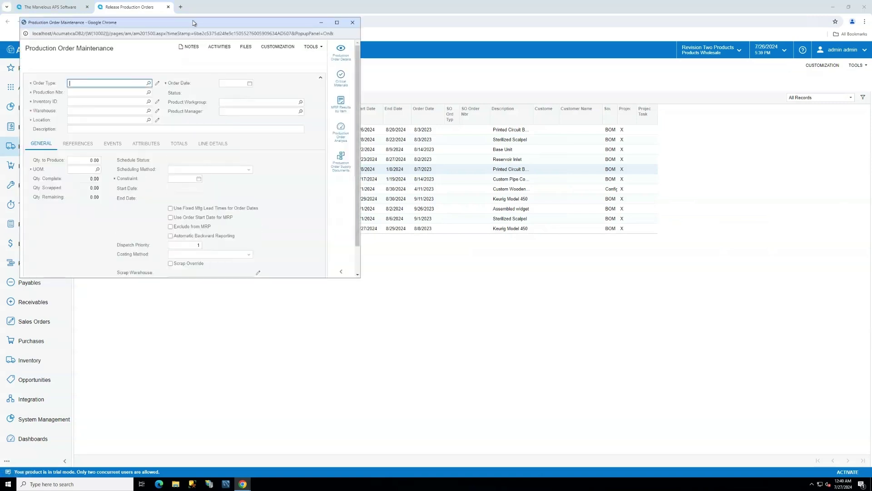
drag(189, 29, 383, 80)
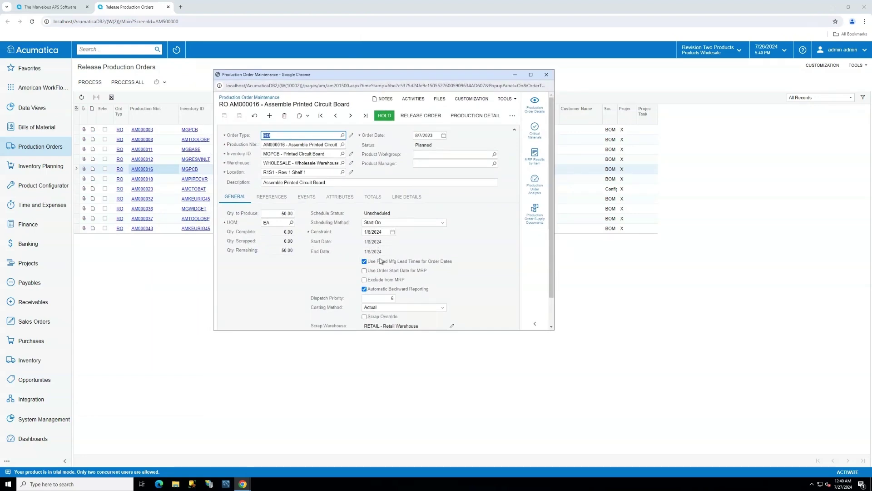
drag(556, 303, 657, 303)
Return to the APS session and run the macro "APS jobs update to Acumatica".
click(53, 7)
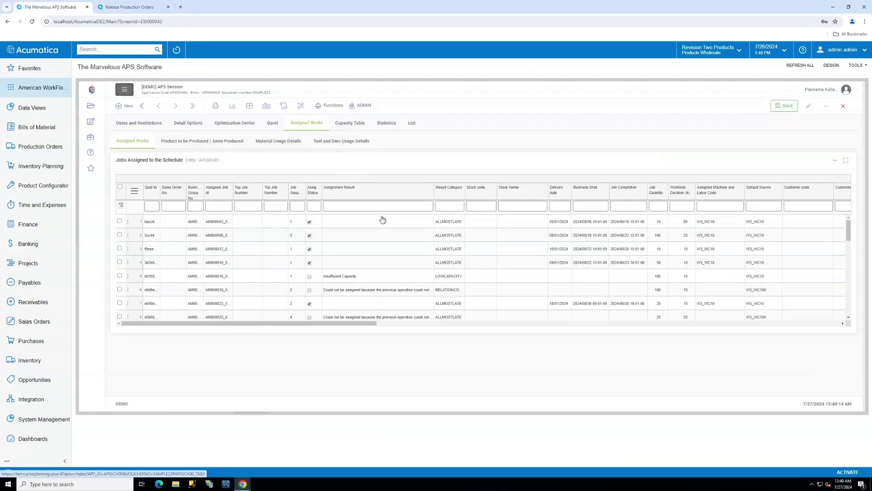
click(284, 107)
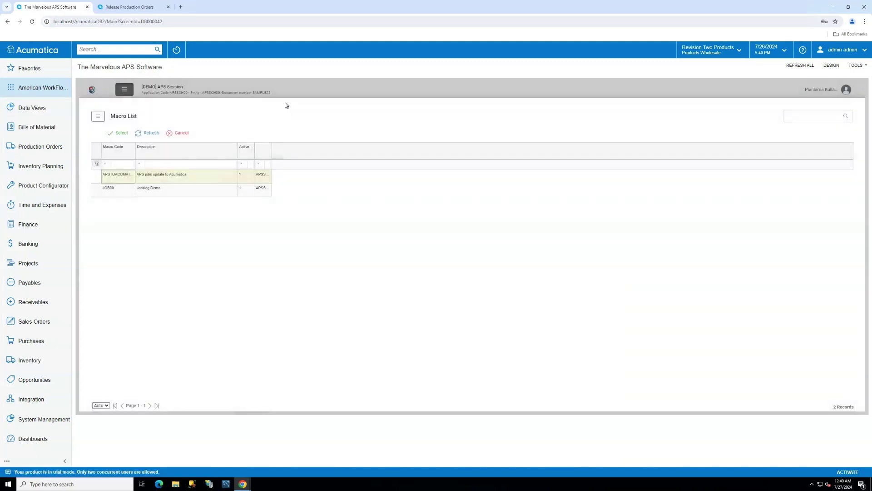
click(174, 175)
click(119, 133)
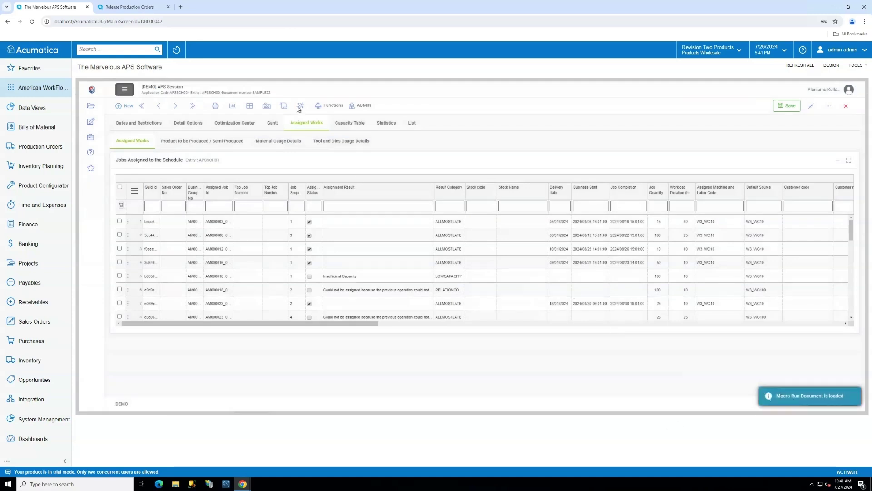
Reload the MGPCB production order in Acumatica by stepping to the following order and back, and examine its scheduling method and dates.
click(131, 8)
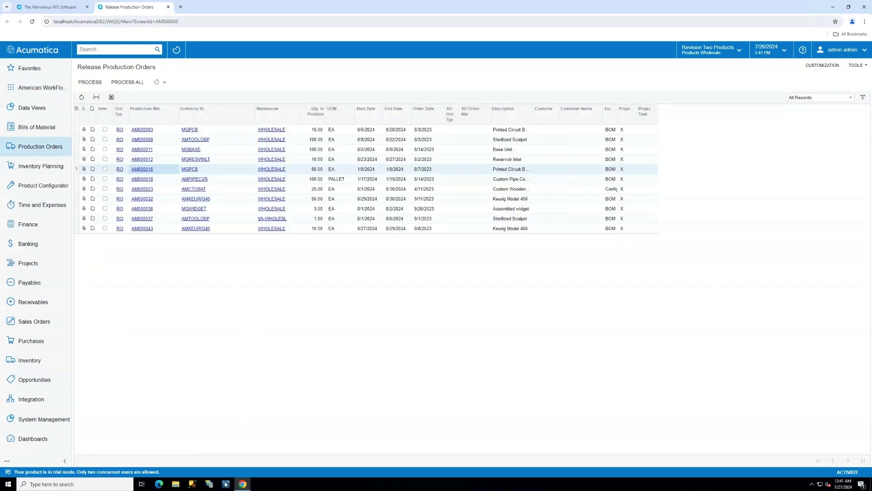
mouse_move(247, 486)
click(291, 443)
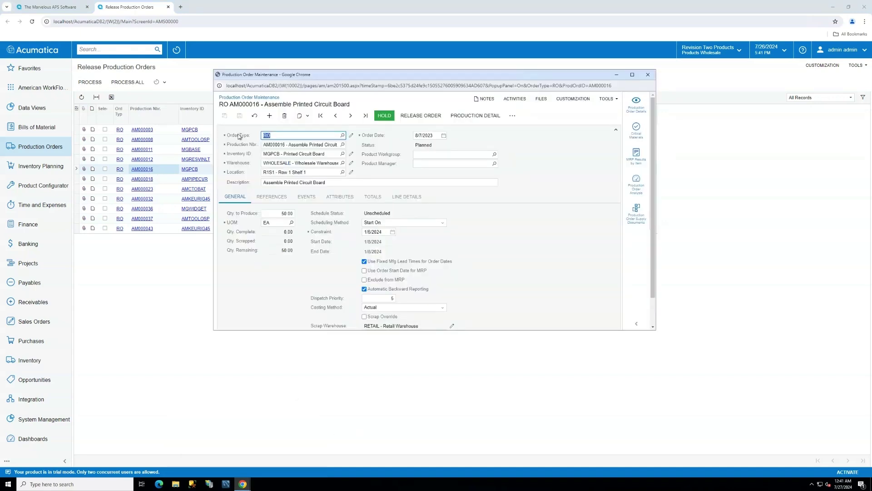
click(351, 115)
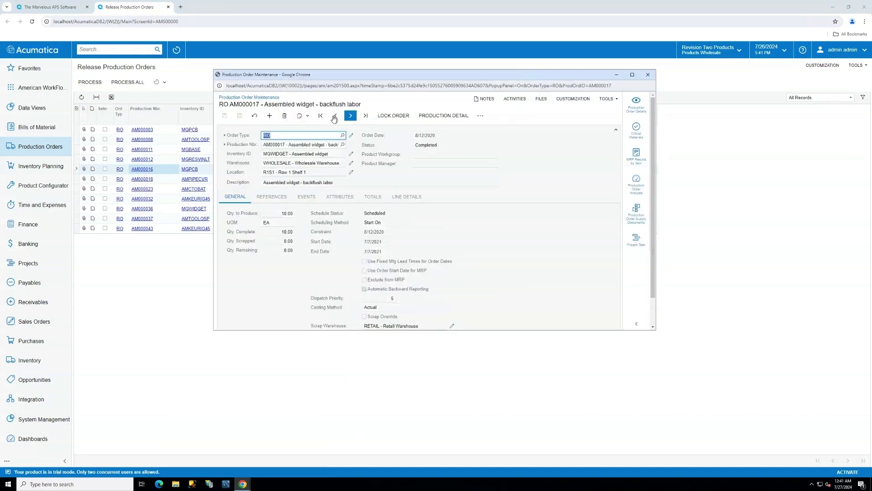
click(333, 116)
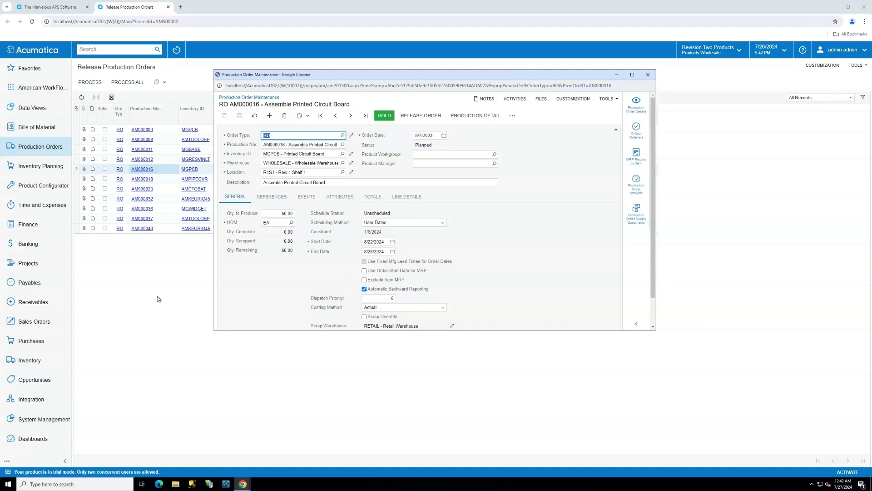
click(190, 302)
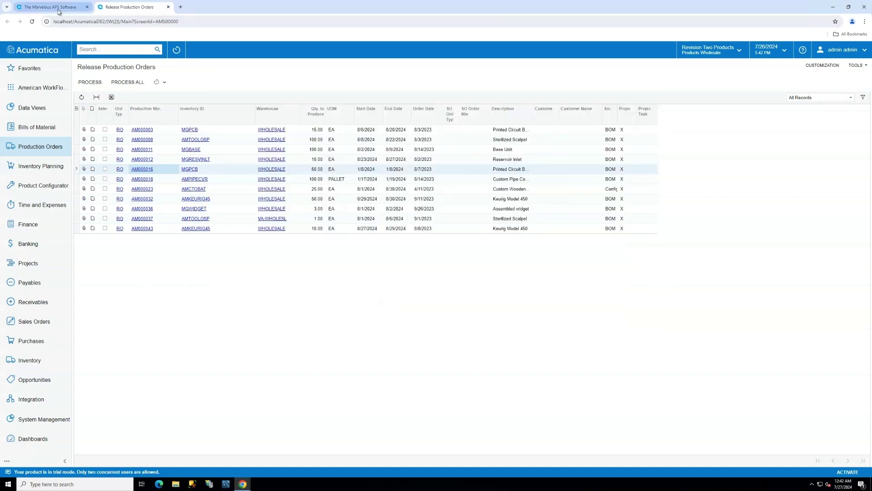